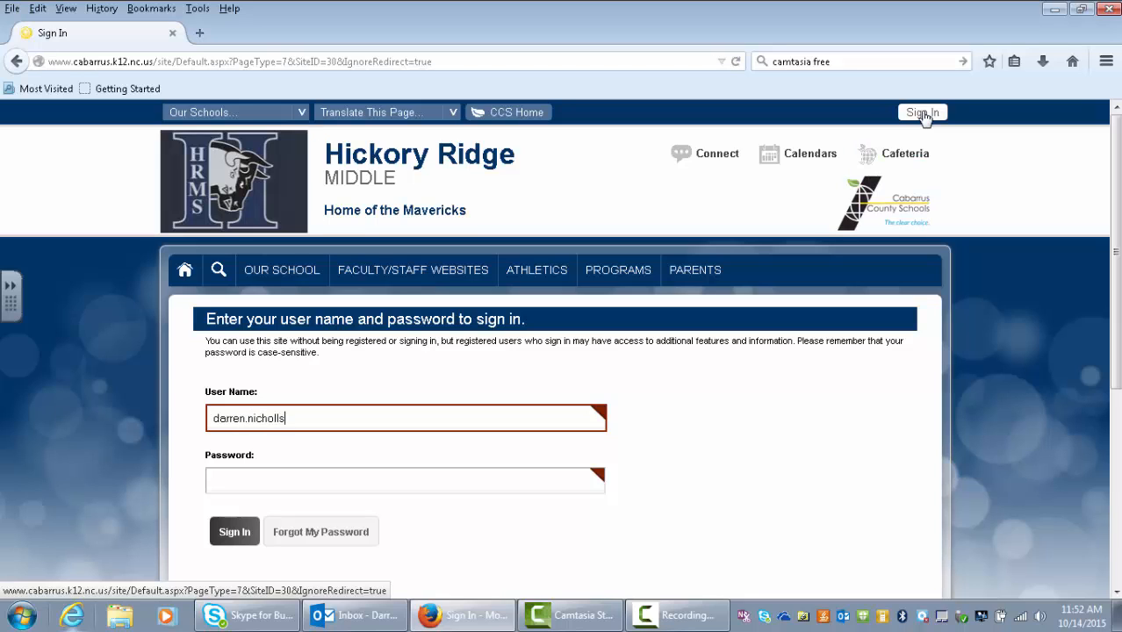
# Enter the account password and sign in to the school website
pyautogui.press('Tab')
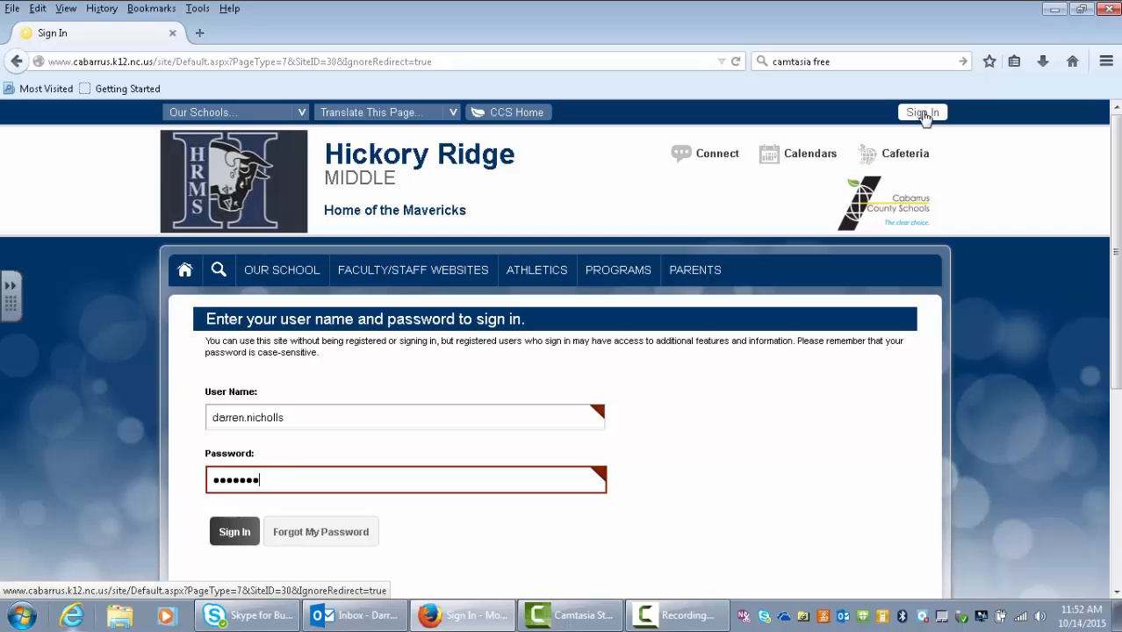
pyautogui.press('Return')
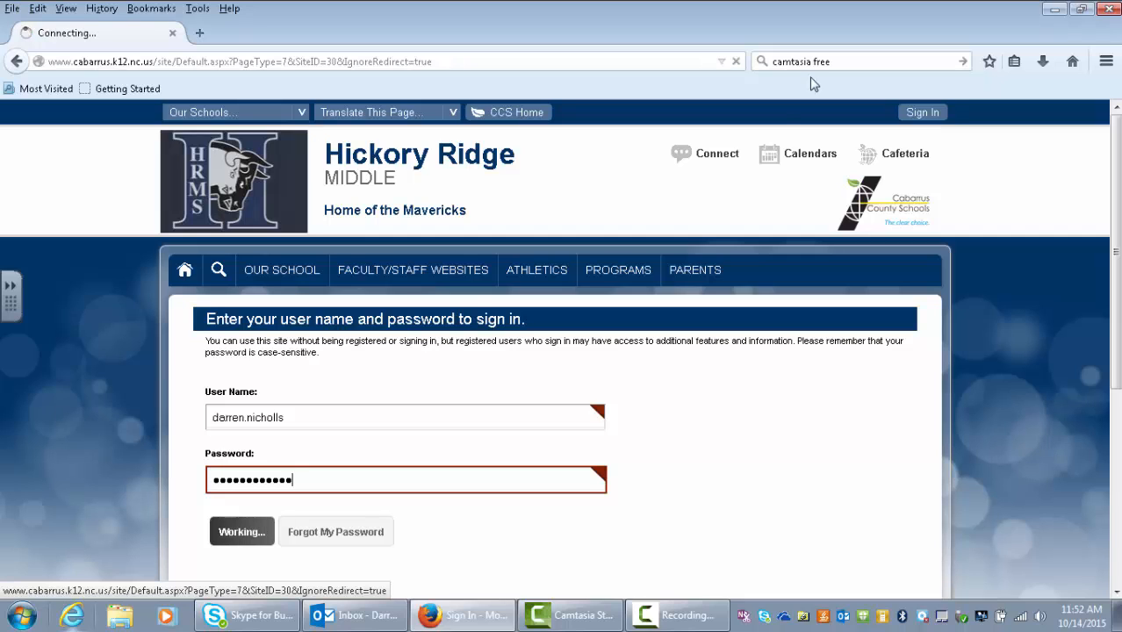
# Open the signed-in teacher's own page from the Faculty/Staff Directory
pyautogui.moveTo(475, 386)
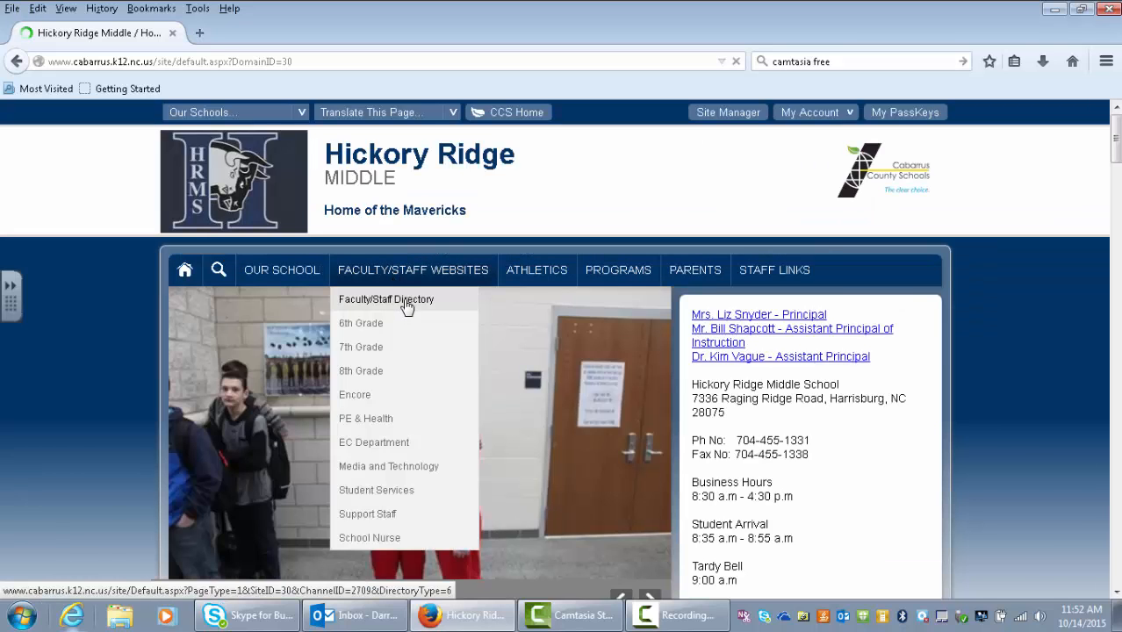
pyautogui.click(407, 303)
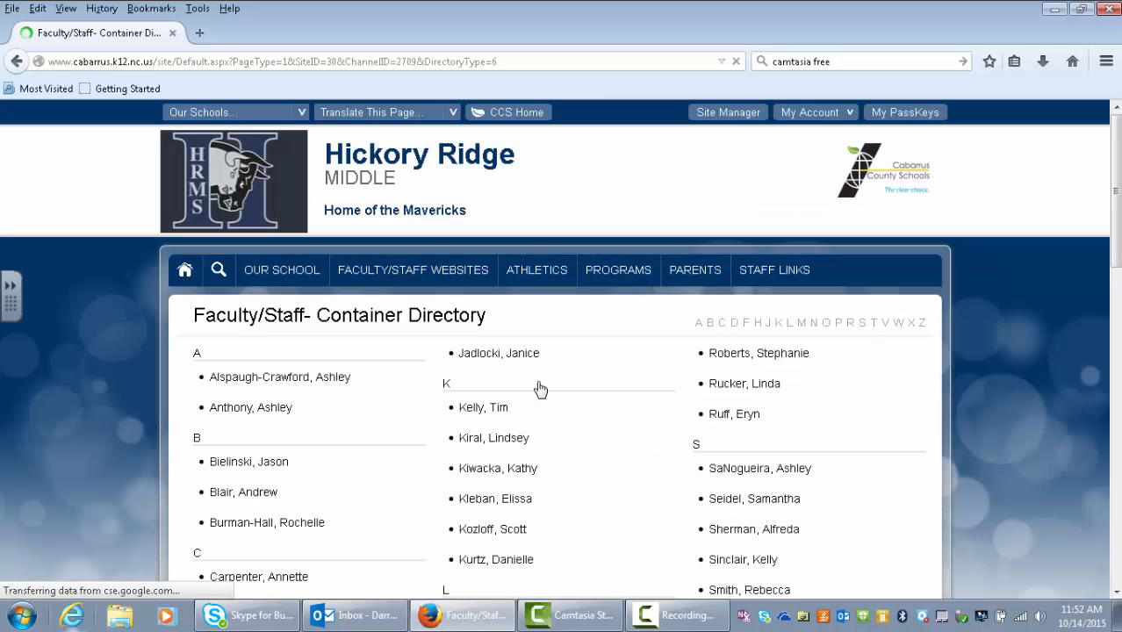
pyautogui.scroll(-5, 535, 389)
pyautogui.scroll(-2, 533, 402)
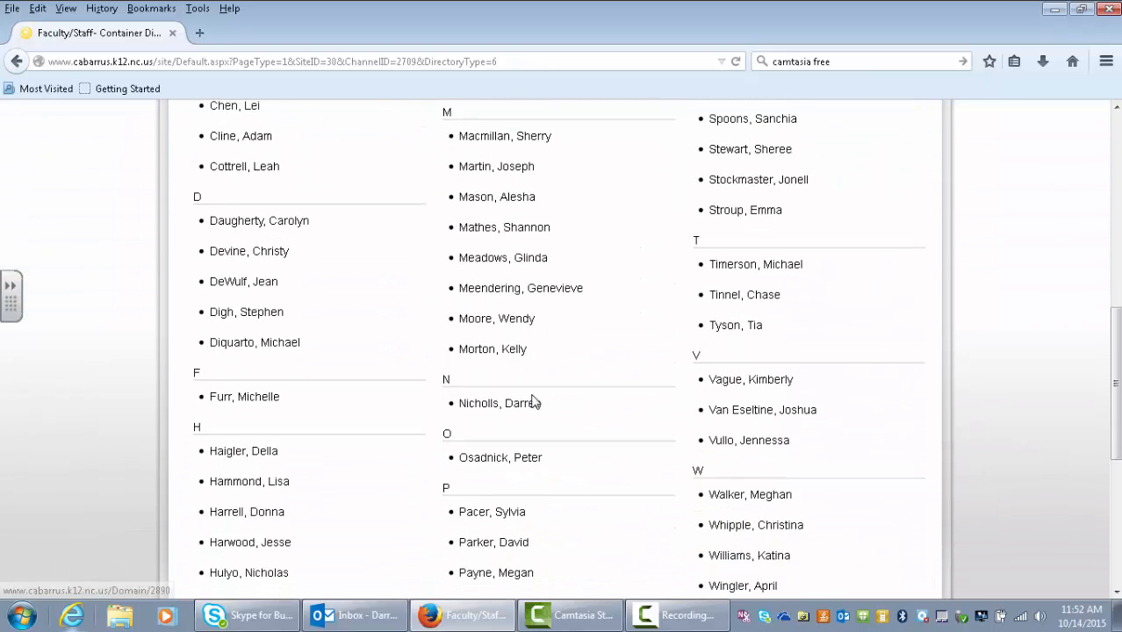
pyautogui.click(533, 402)
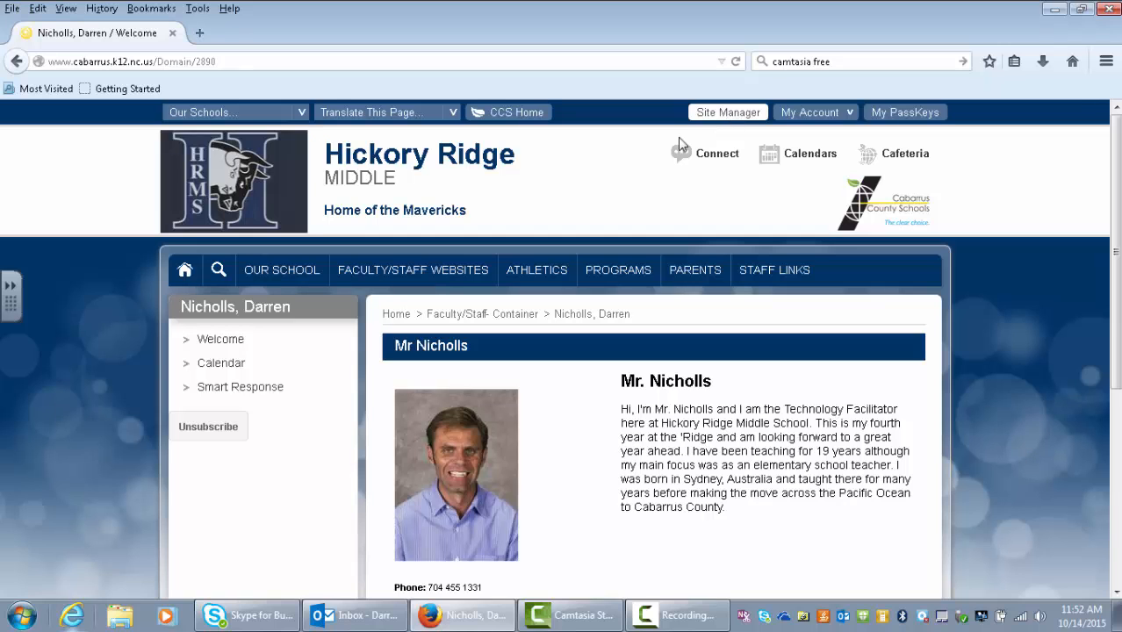
# Open Site Manager for the teacher's section and look through its list of current pages
pyautogui.click(725, 119)
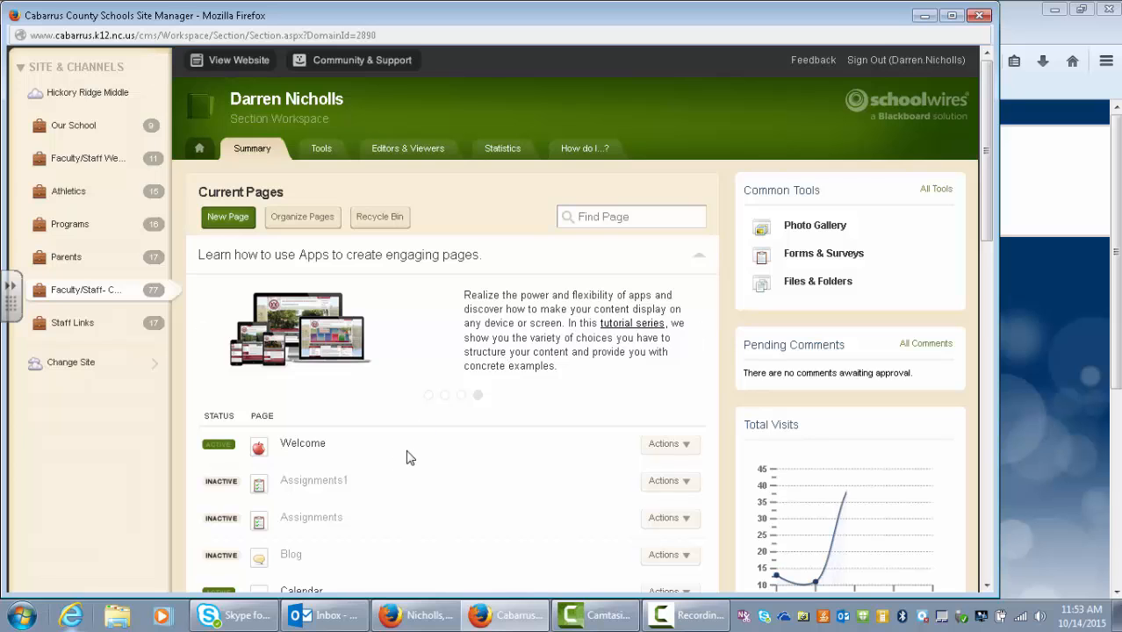
pyautogui.scroll(-4, 408, 455)
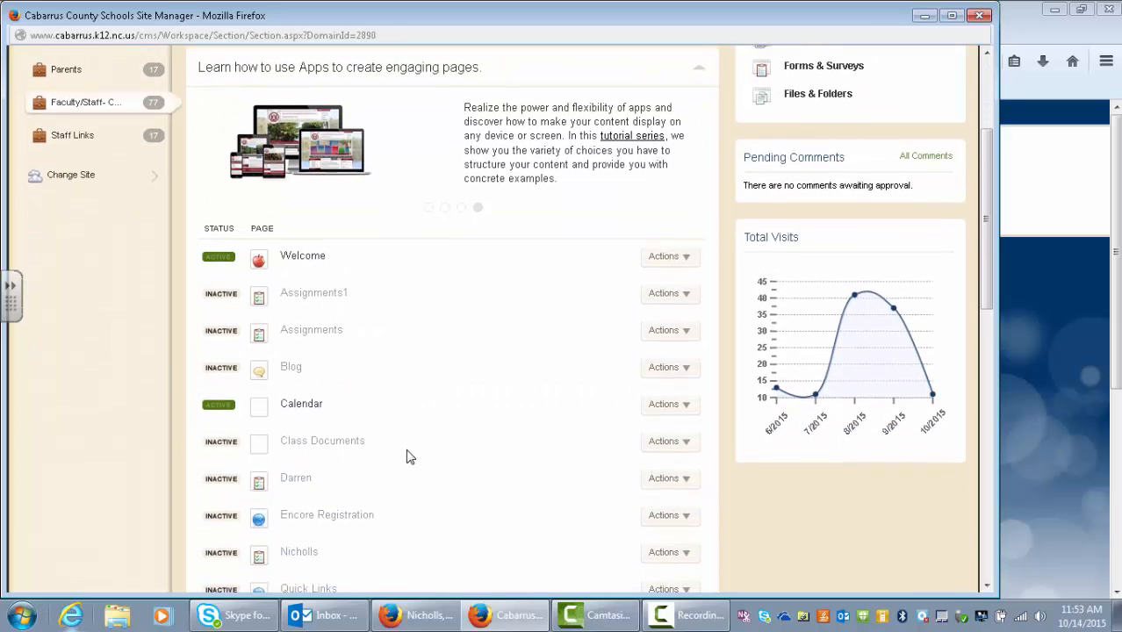
pyautogui.scroll(-6, 409, 456)
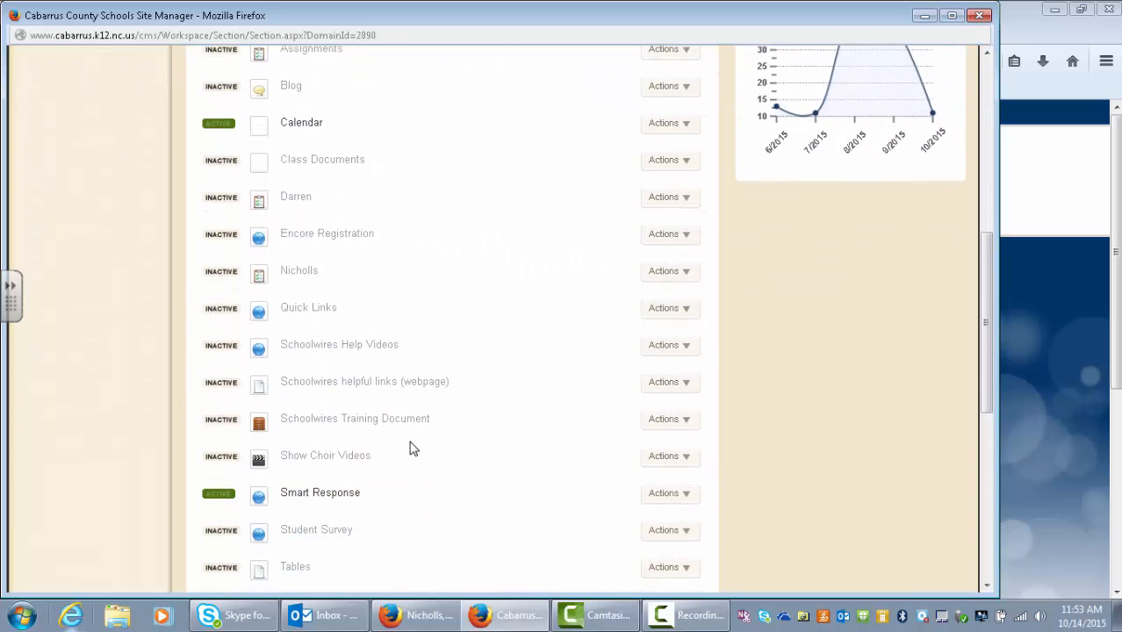
pyautogui.scroll(10, 412, 446)
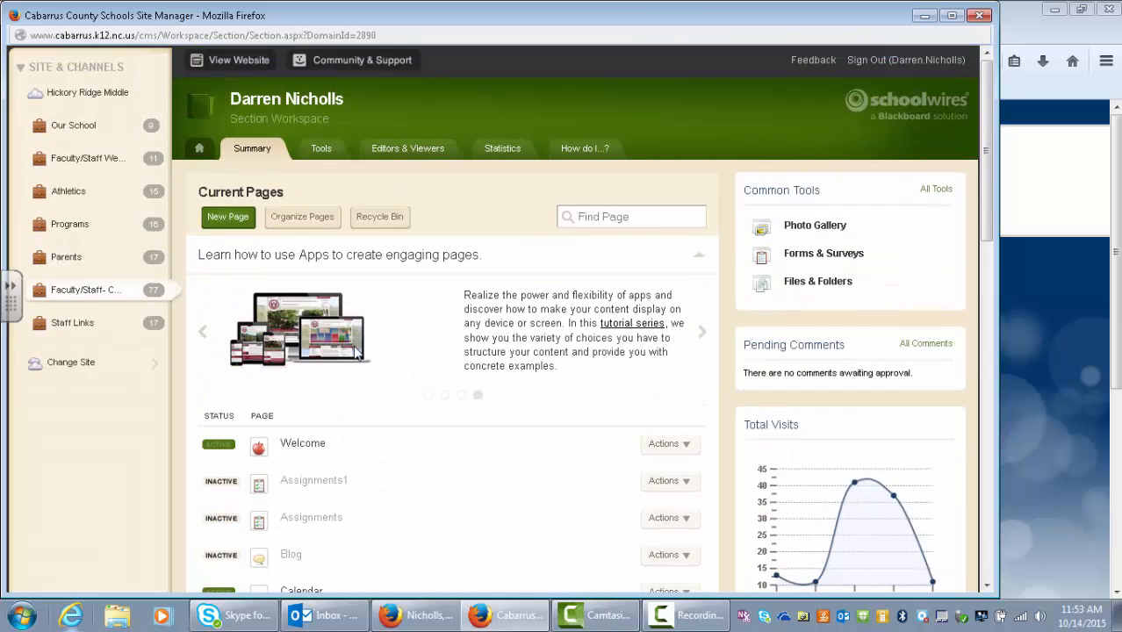
# Open the Welcome page's overview and start managing its apps and layout
pyautogui.click(302, 444)
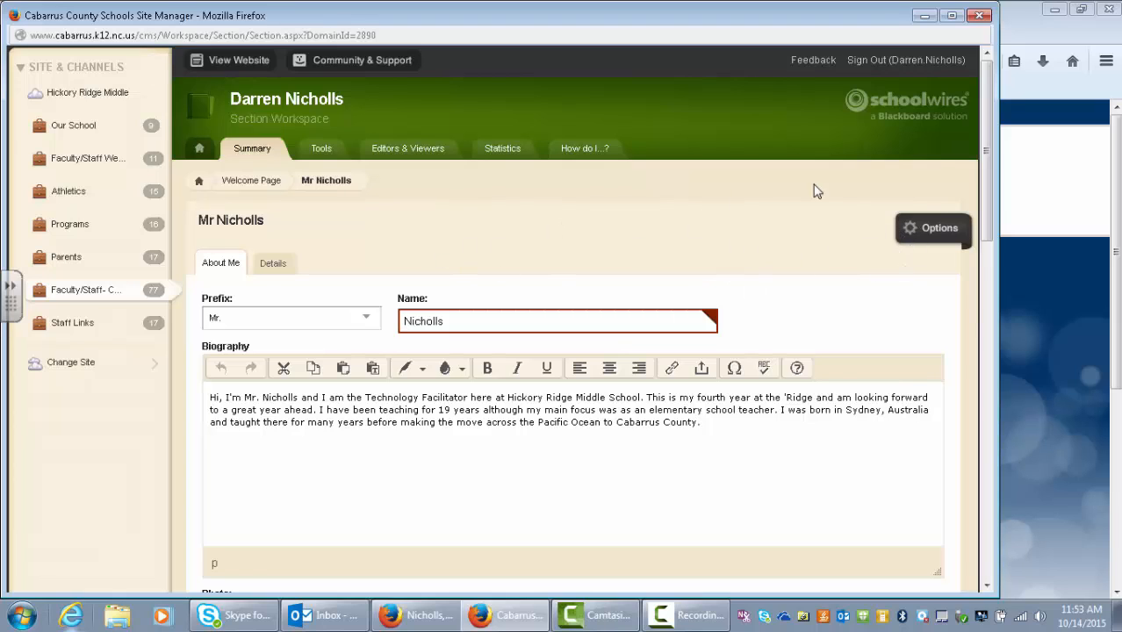
pyautogui.click(248, 185)
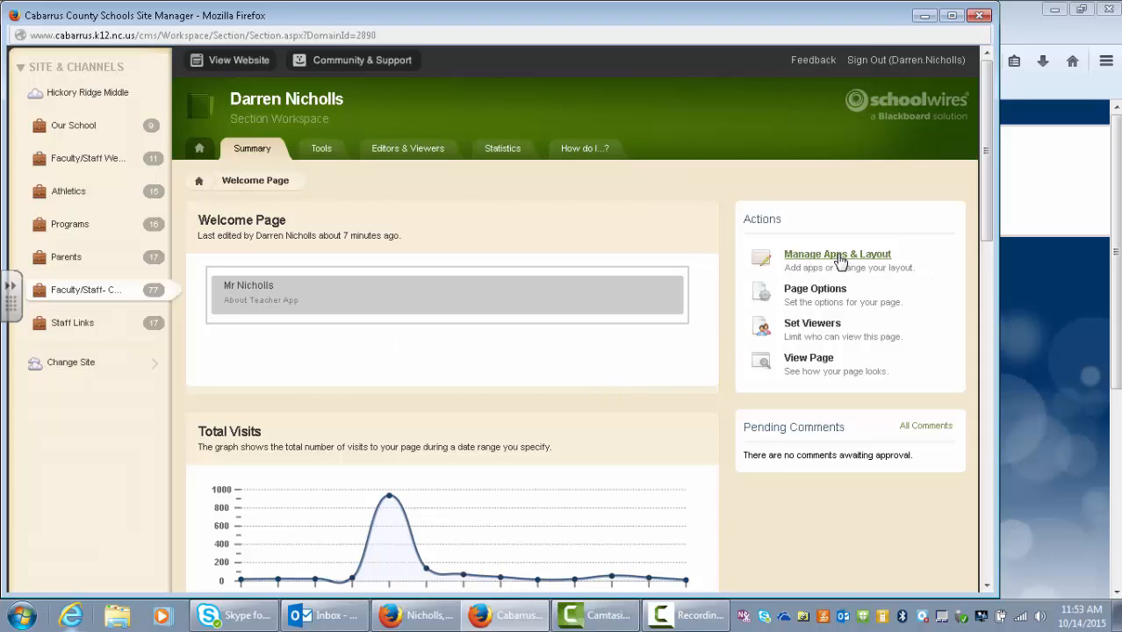
pyautogui.click(840, 255)
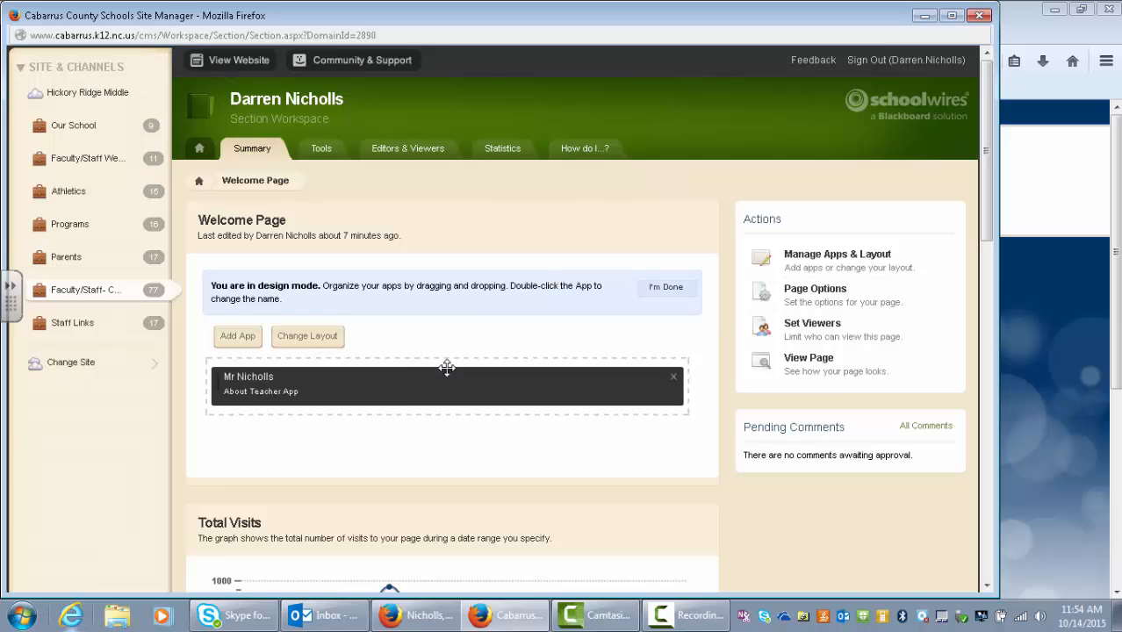
# Add a new Flex Editor App named "Test" to the Welcome page and finish design mode
pyautogui.click(242, 338)
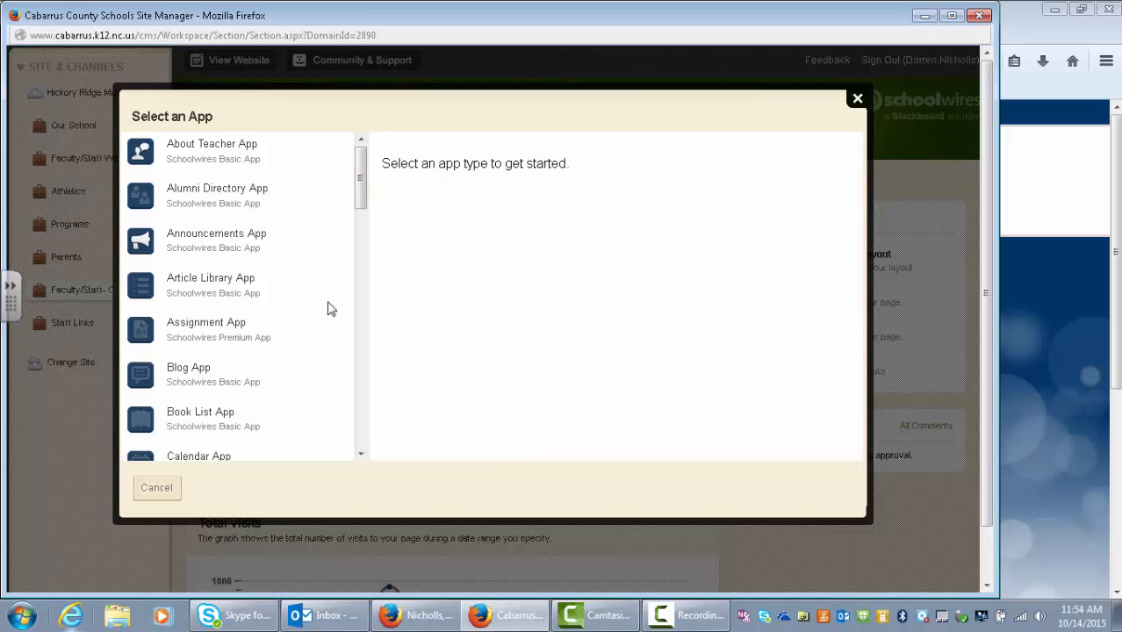
pyautogui.scroll(-1, 361, 215)
pyautogui.moveTo(361, 215); pyautogui.dragTo(350, 307)
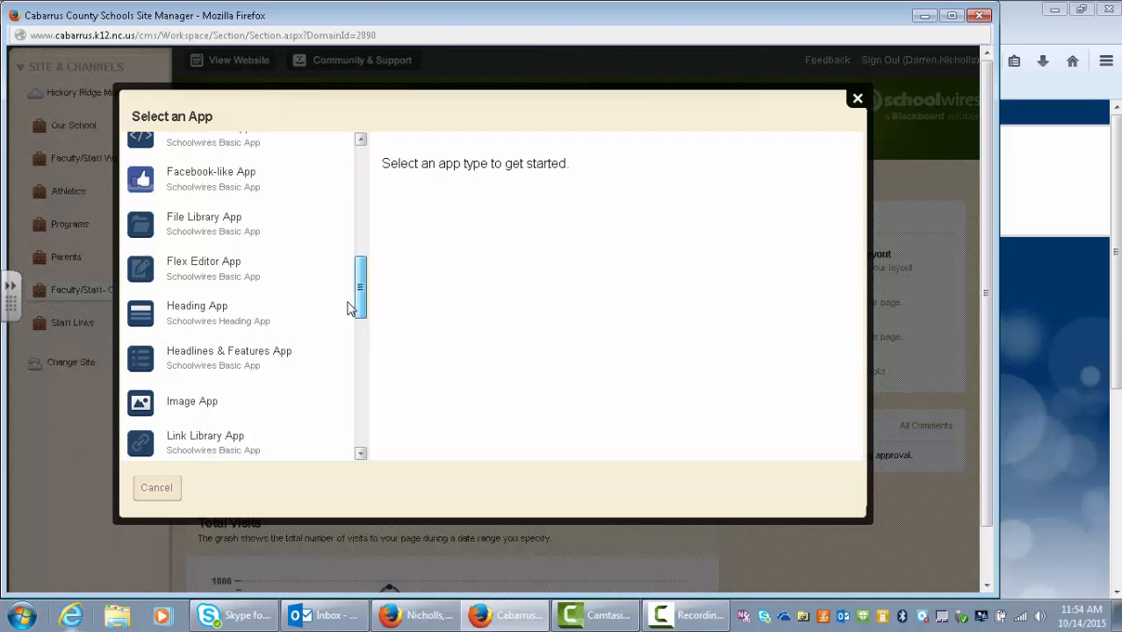
pyautogui.click(205, 267)
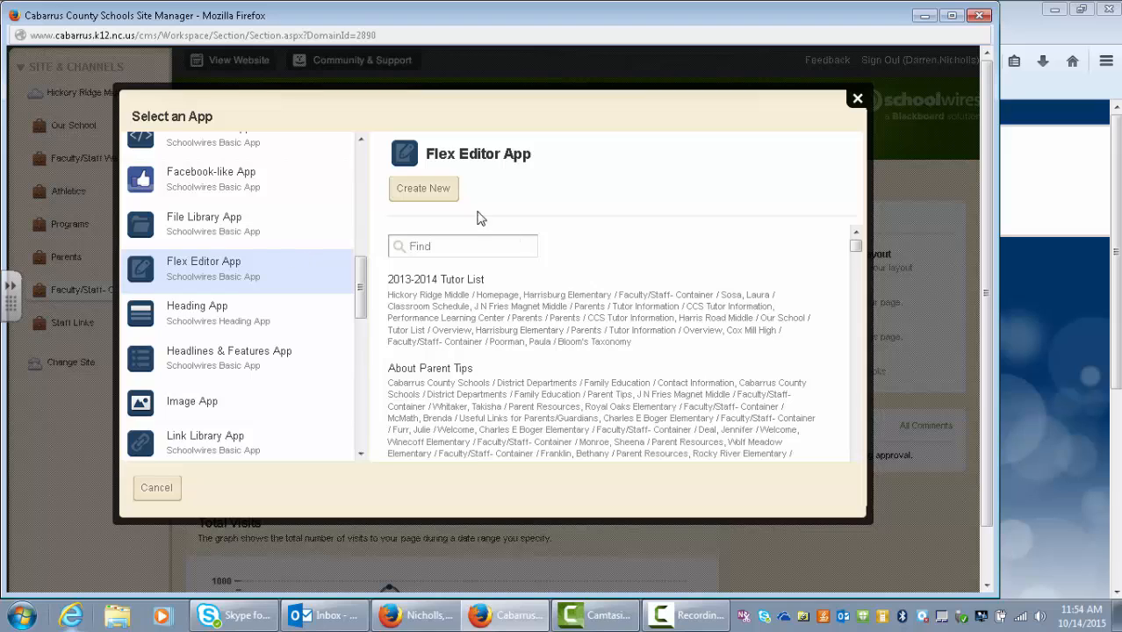
pyautogui.click(426, 192)
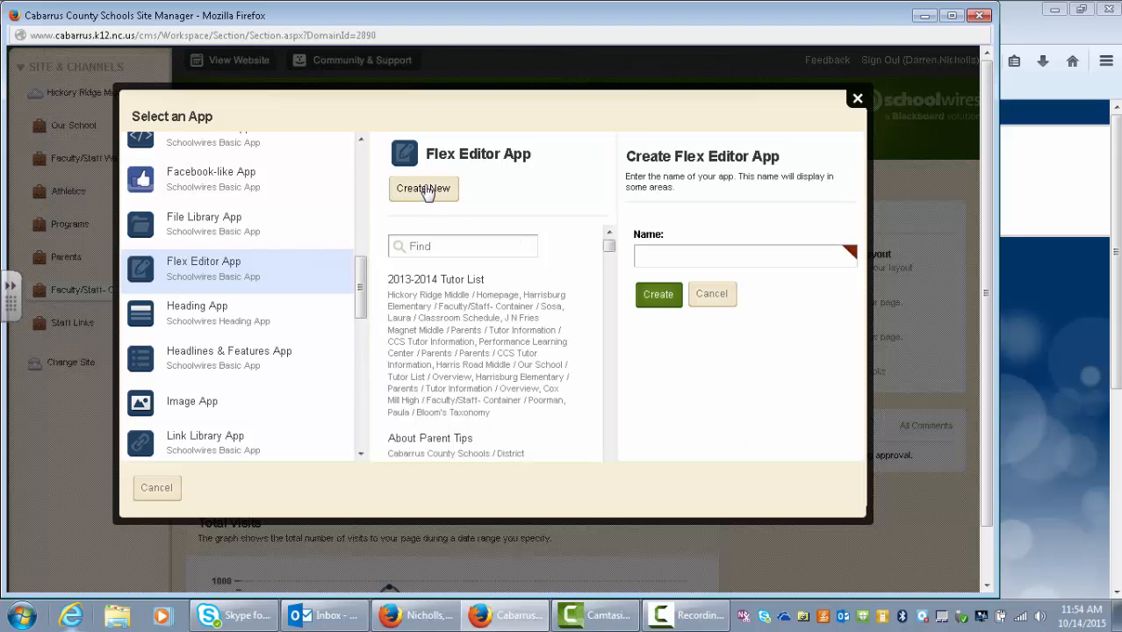
pyautogui.click(662, 257)
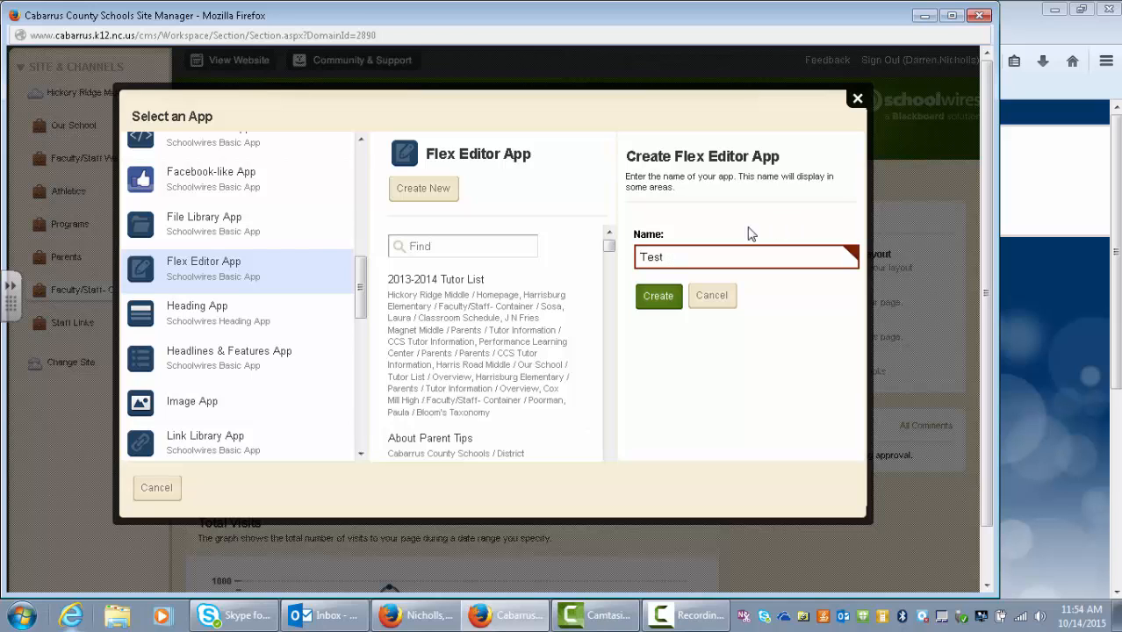
pyautogui.click(659, 301)
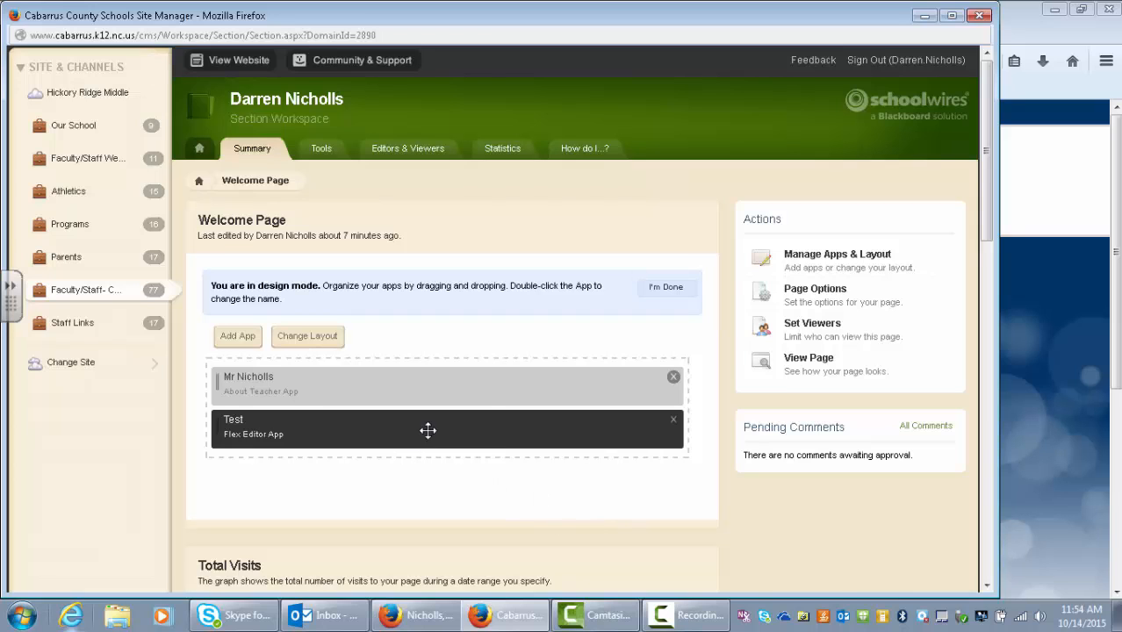
pyautogui.moveTo(441, 426)
pyautogui.mouseDown()
pyautogui.moveTo(428, 386)
pyautogui.moveTo(444, 374)
pyautogui.moveTo(408, 387)
pyautogui.moveTo(423, 399)
pyautogui.moveTo(420, 427)
pyautogui.moveTo(432, 428)
pyautogui.mouseUp()
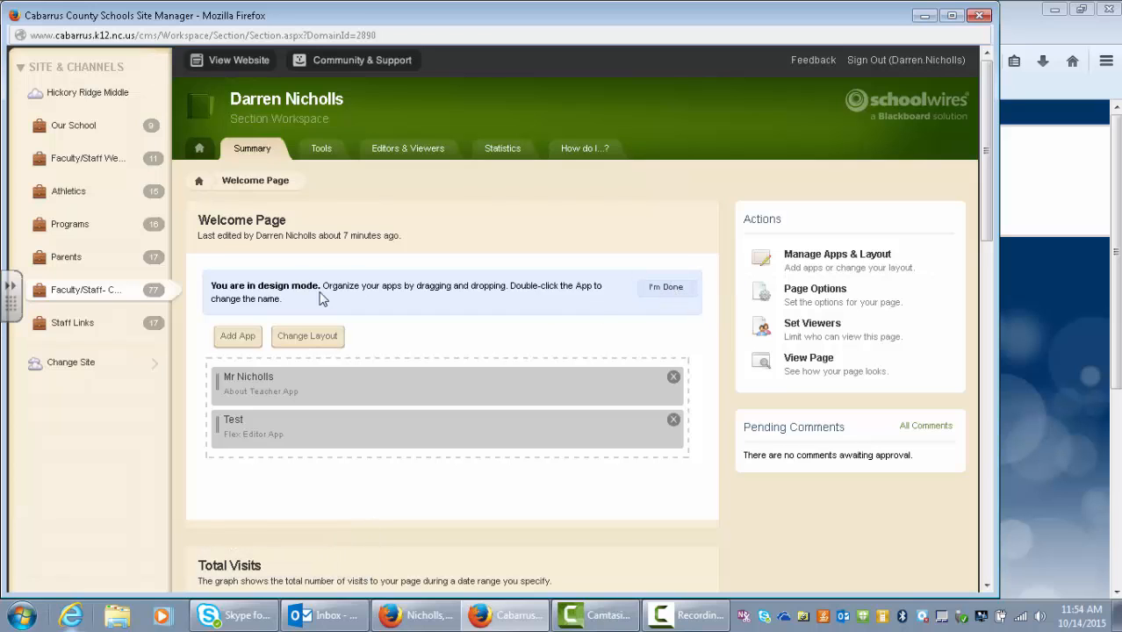
pyautogui.click(667, 288)
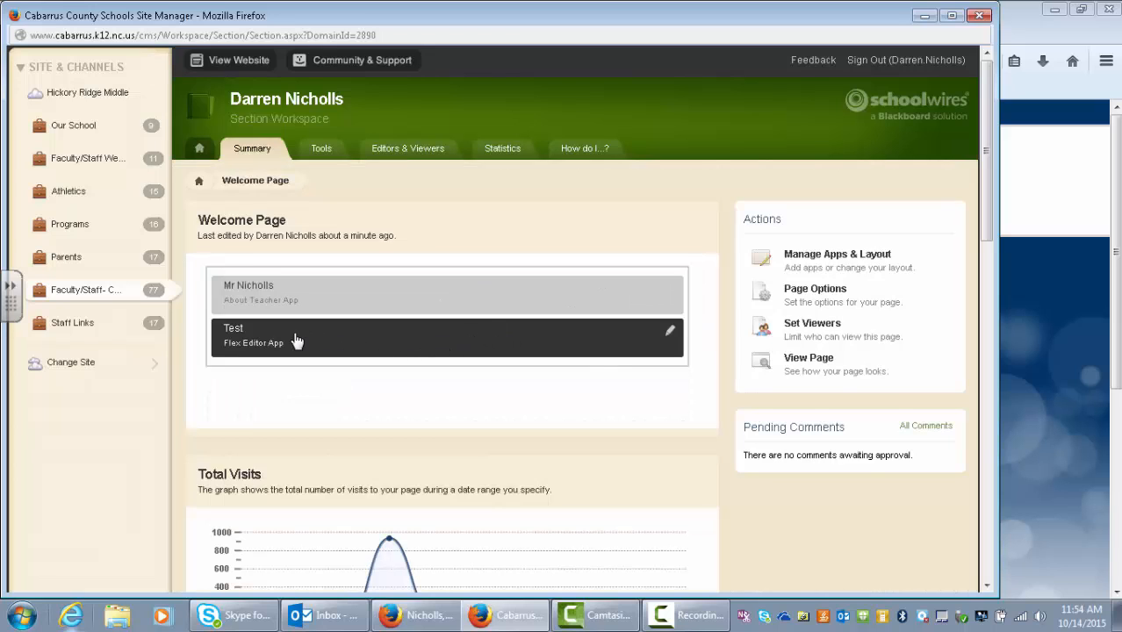
# Open the Test app and enter the text "This is a test to show how to add an app."
pyautogui.click(527, 341)
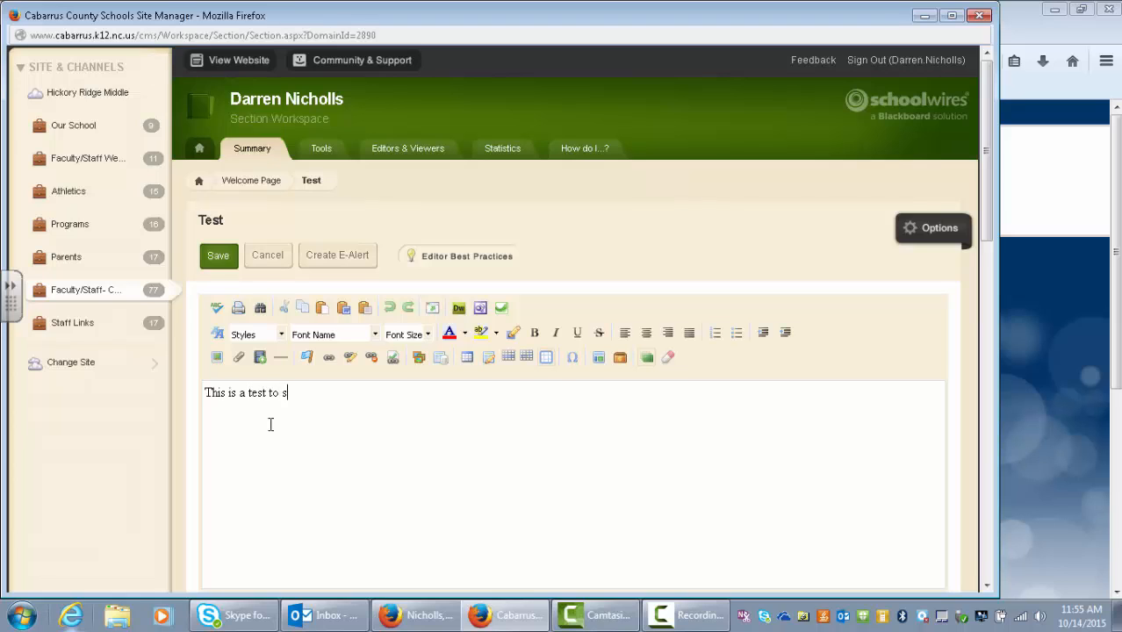
pyautogui.write('pp.')
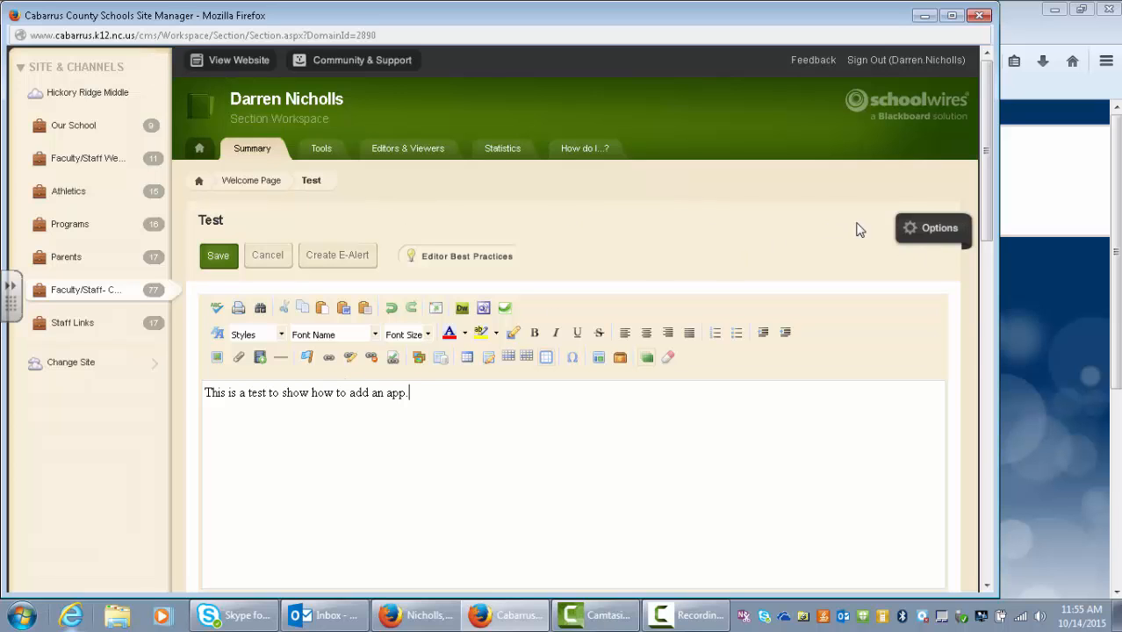
# Rename the app "Test Mark 1", show its name on the page, and save both the app options and content
pyautogui.click(937, 232)
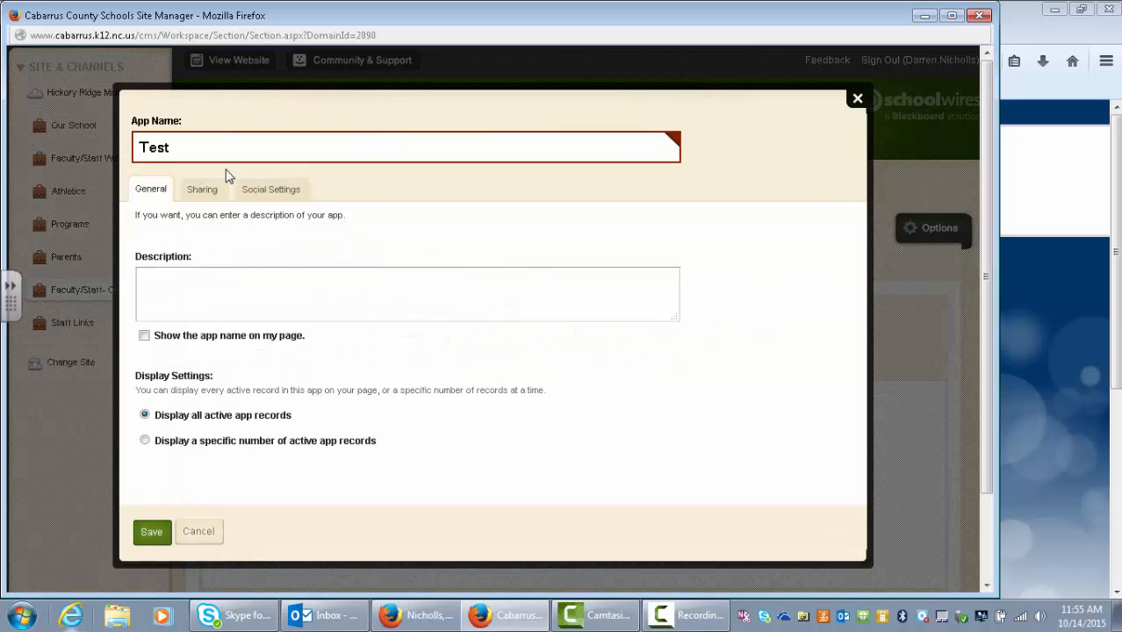
pyautogui.moveTo(176, 146); pyautogui.dragTo(138, 148)
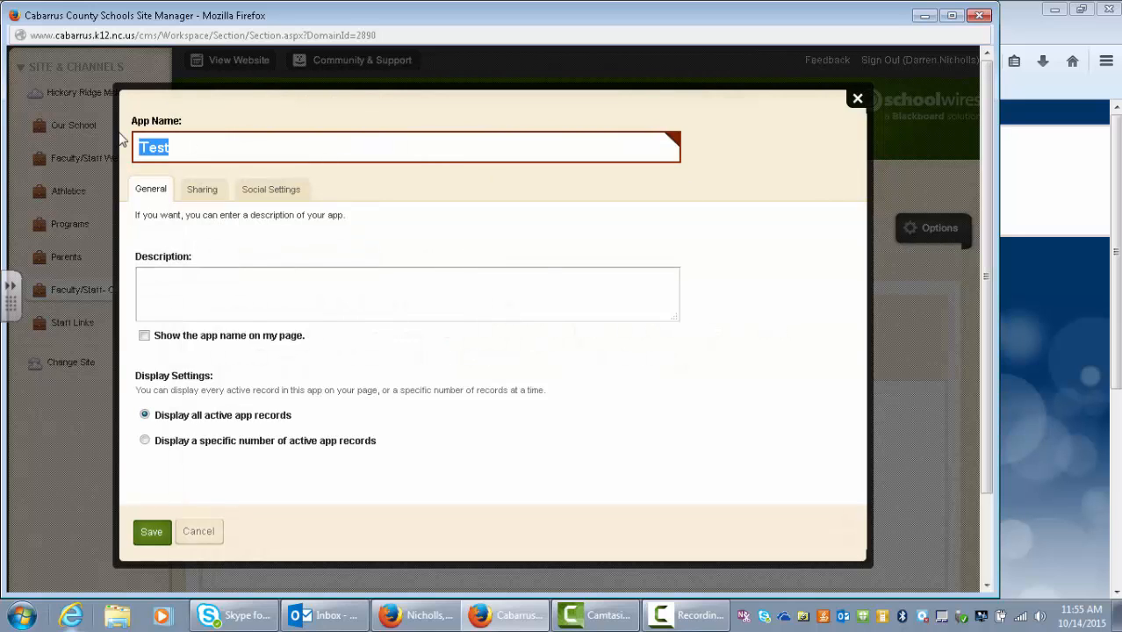
pyautogui.write('Test Mark 1')
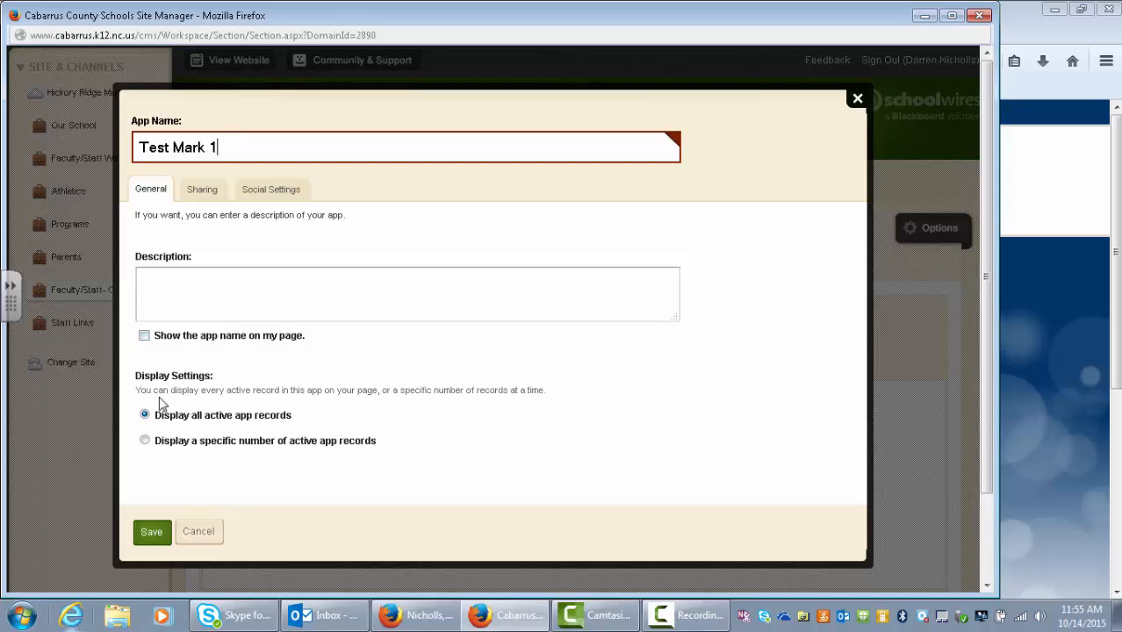
pyautogui.click(145, 335)
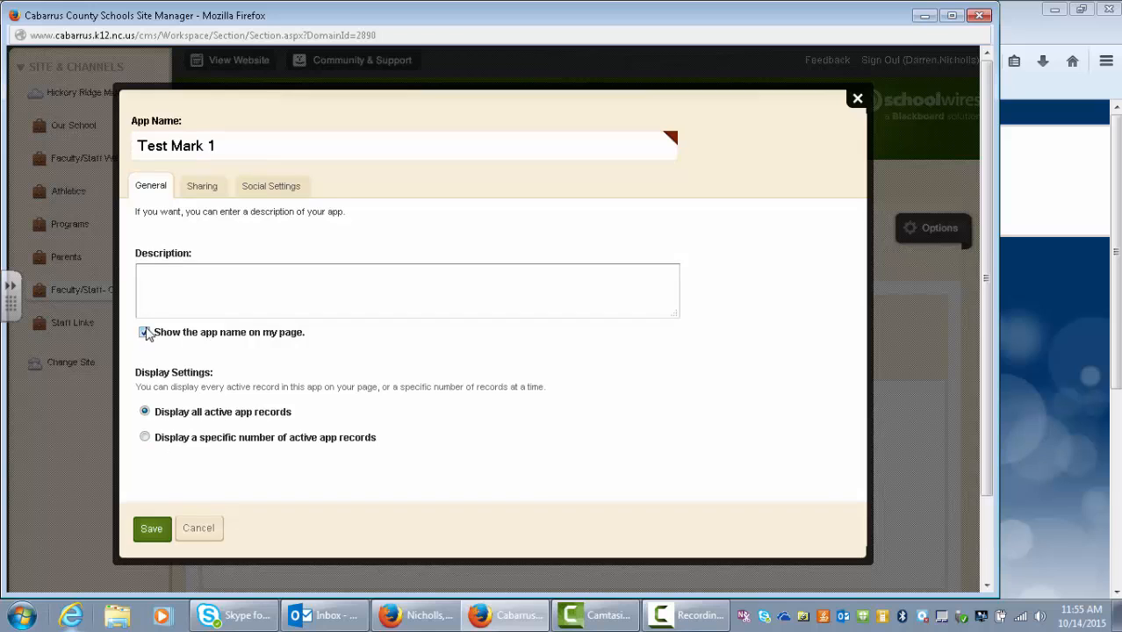
pyautogui.click(151, 528)
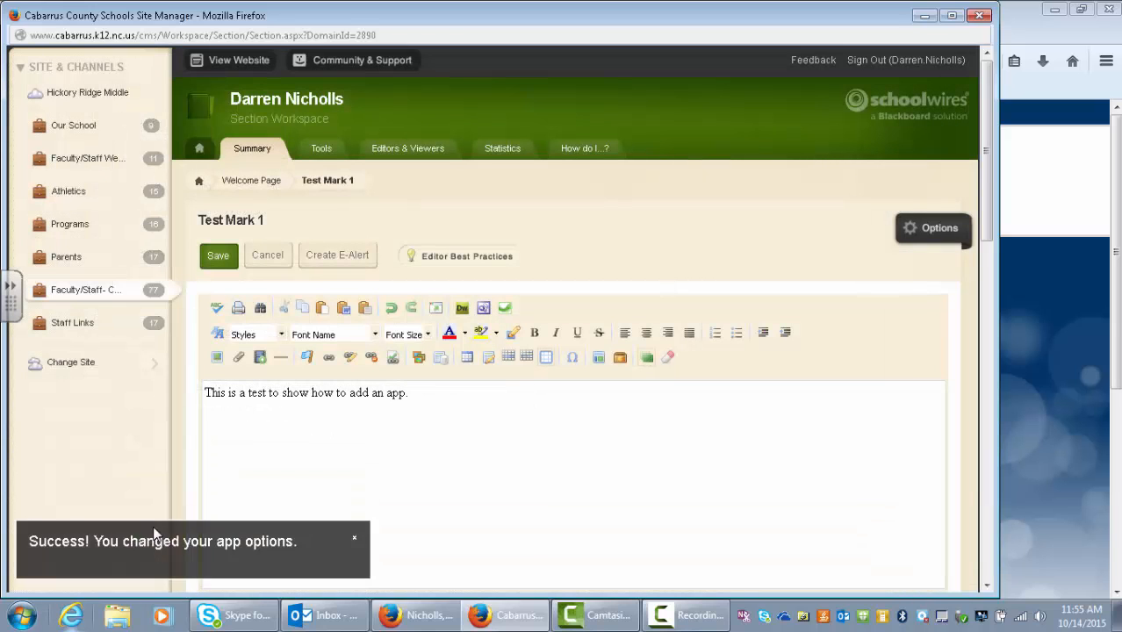
pyautogui.click(221, 255)
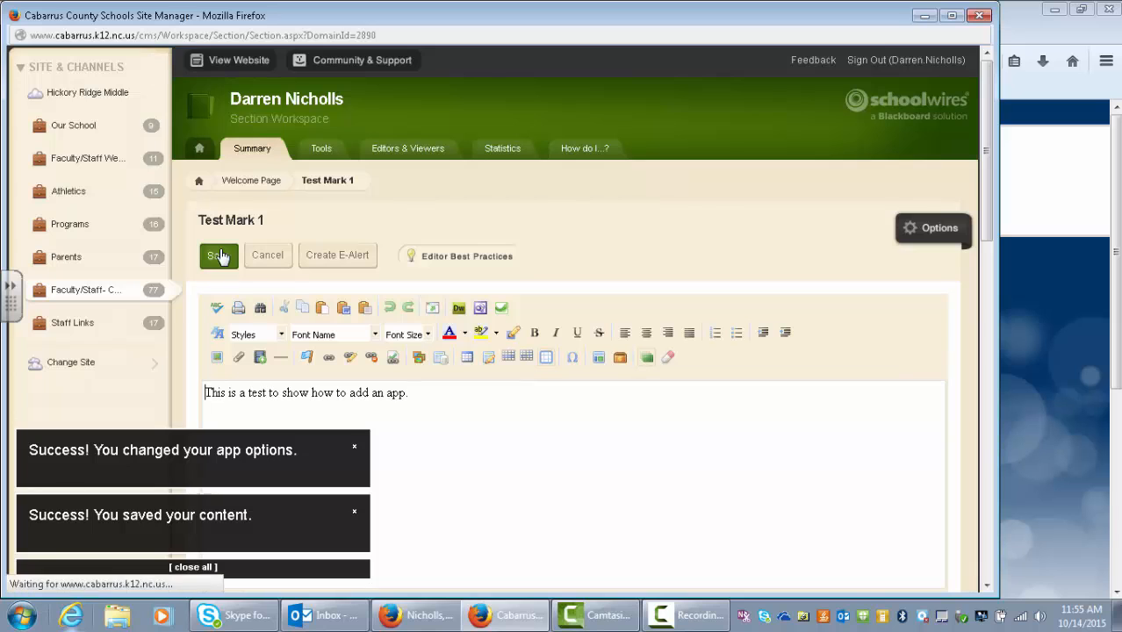
# View the website and check the Test Mark 1 section beneath the teacher's profile
pyautogui.click(239, 62)
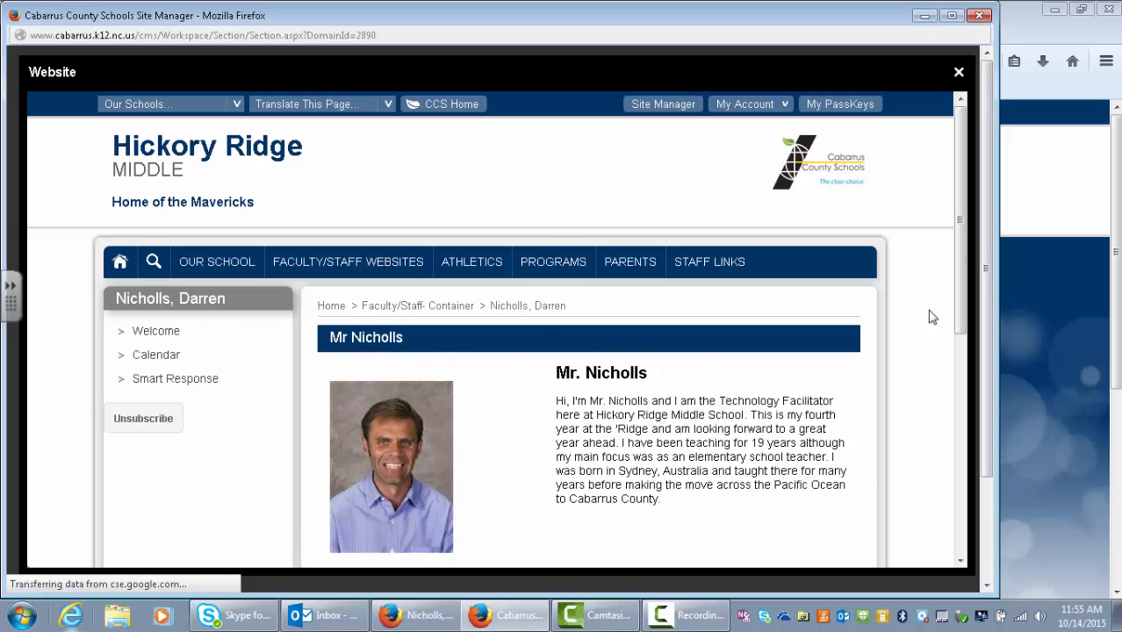
pyautogui.scroll(-3, 702, 403)
pyautogui.moveTo(410, 430)
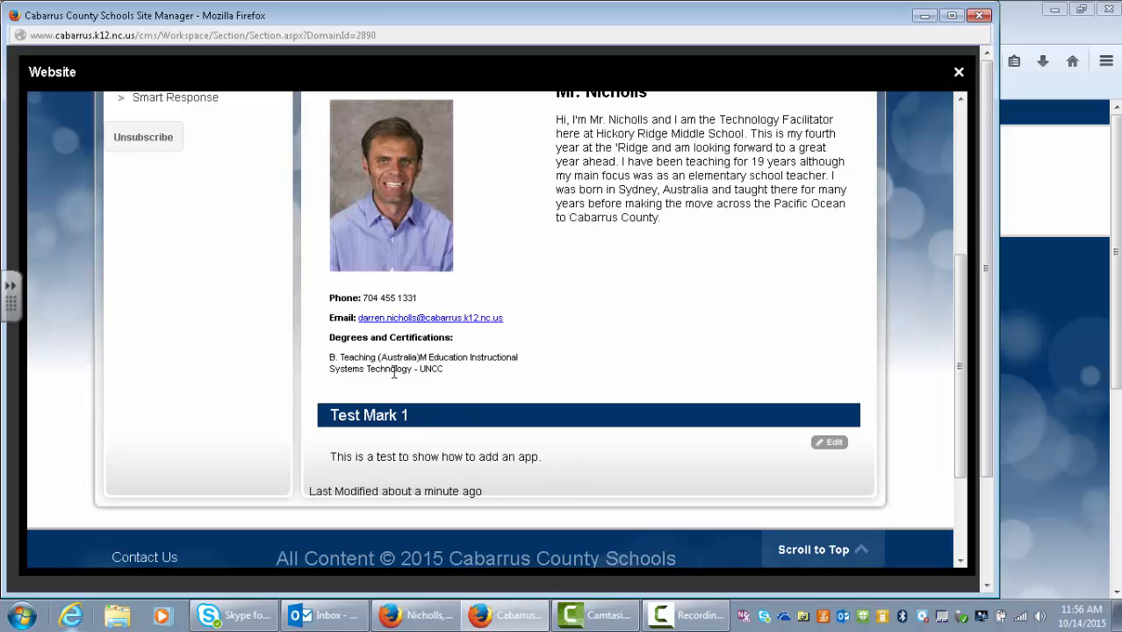
pyautogui.scroll(5, 571, 351)
pyautogui.moveTo(627, 153)
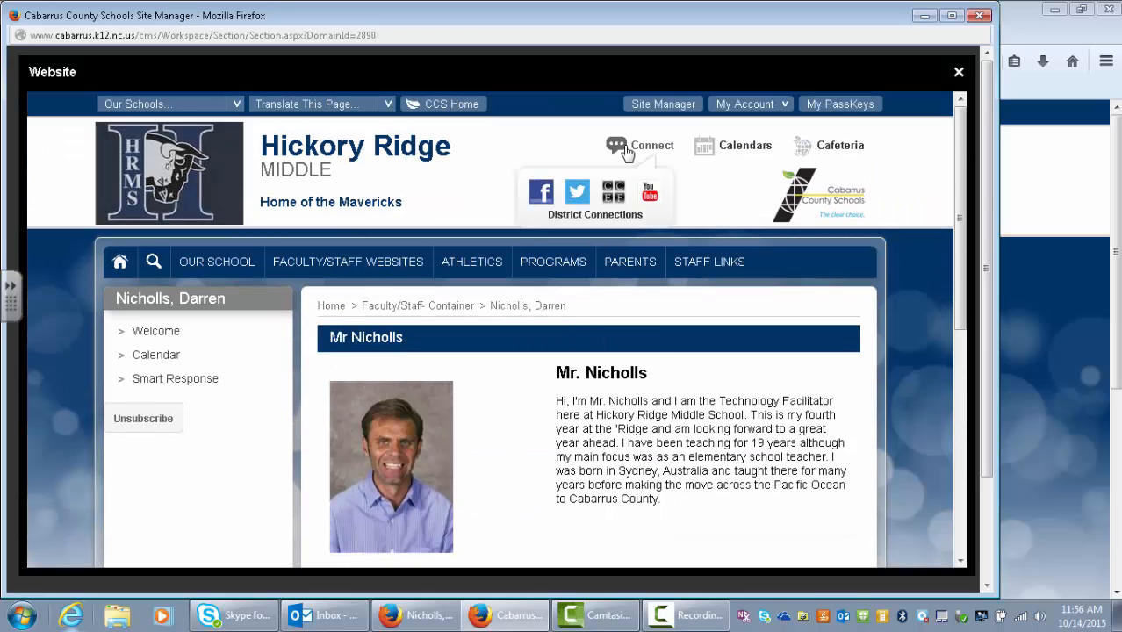